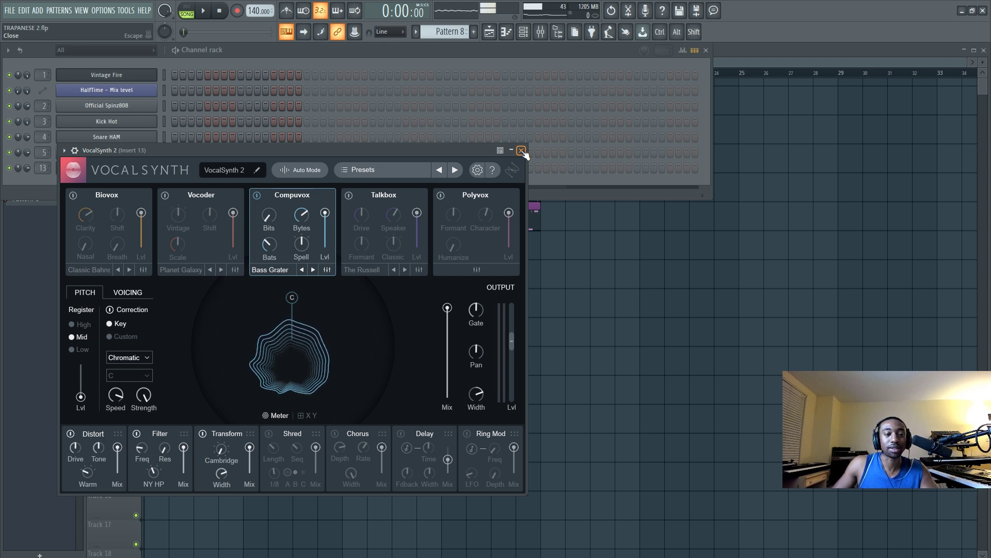
Move the VocalSynth 2 window clear of the channel rack and audition the song with the vocal "Ahh A" channel selected
{"action": "left_click_drag", "start_coordinate": [480, 151], "coordinate": [596, 171]}
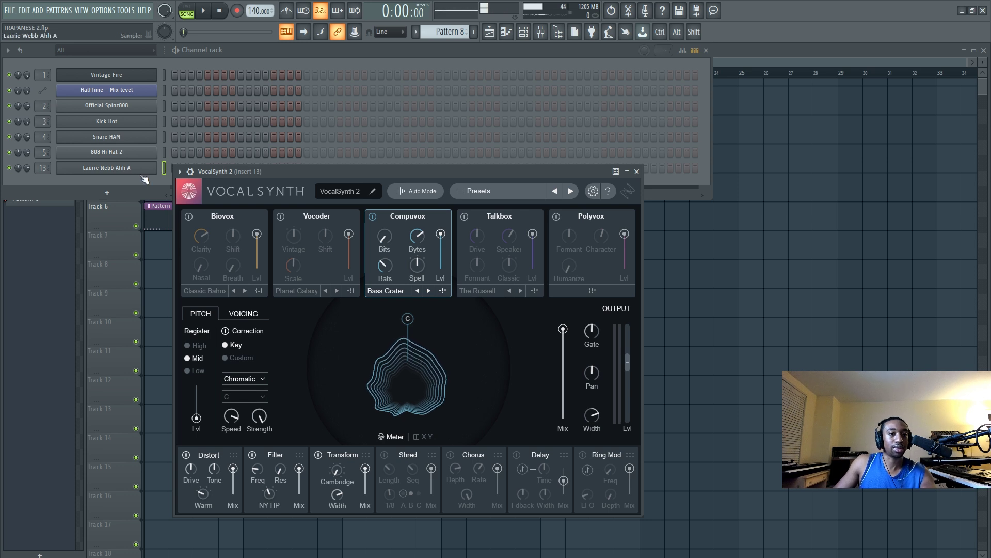
{"action": "left_click_drag", "start_coordinate": [300, 171], "coordinate": [340, 179]}
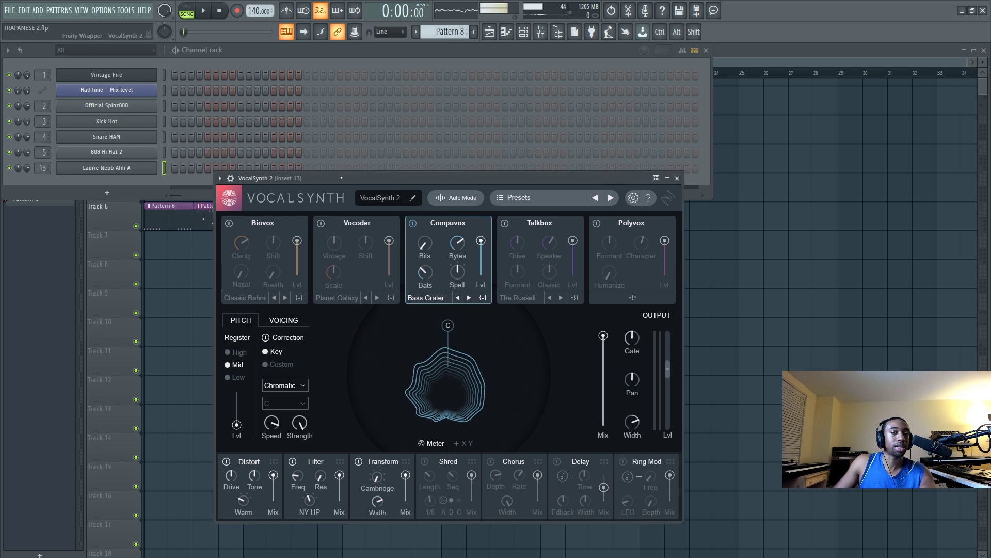
{"action": "left_click", "coordinate": [165, 173]}
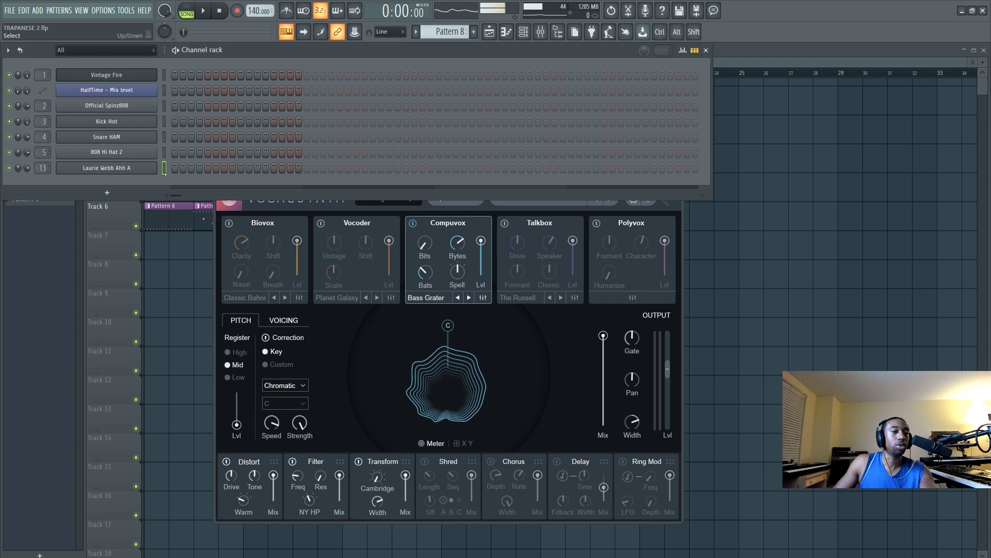
{"action": "key", "text": "space"}
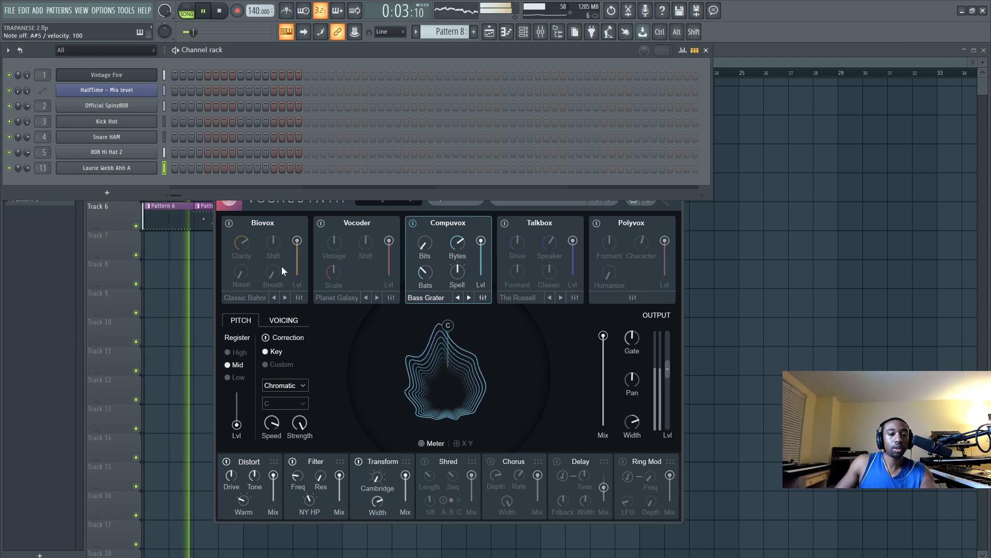
{"action": "key", "text": "space"}
Audition the VocalSynth 2 presets By Myself and Flight of the Angels, then keep Flooded Conversations and close the plugin
{"action": "left_click", "coordinate": [535, 363]}
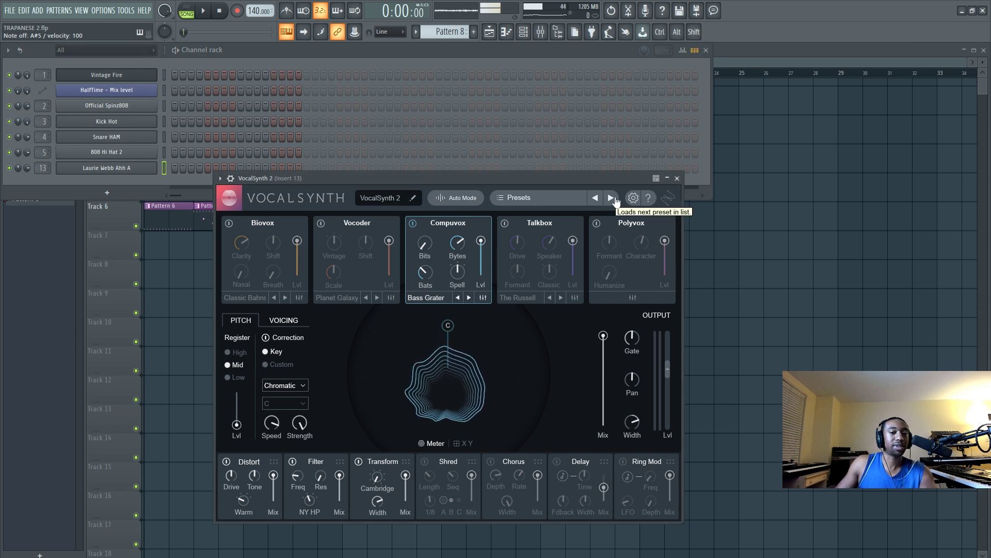
{"action": "left_click", "coordinate": [611, 199]}
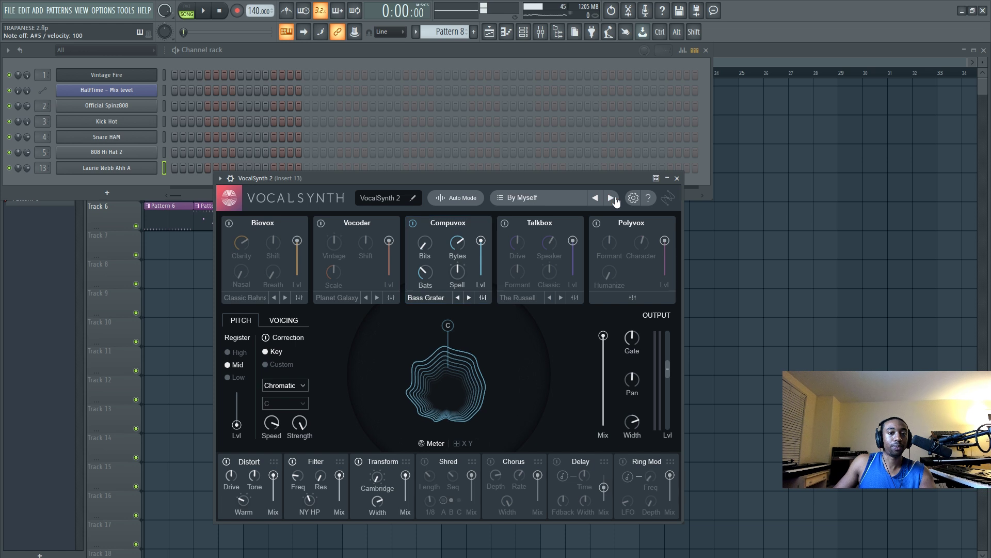
{"action": "key", "text": "space"}
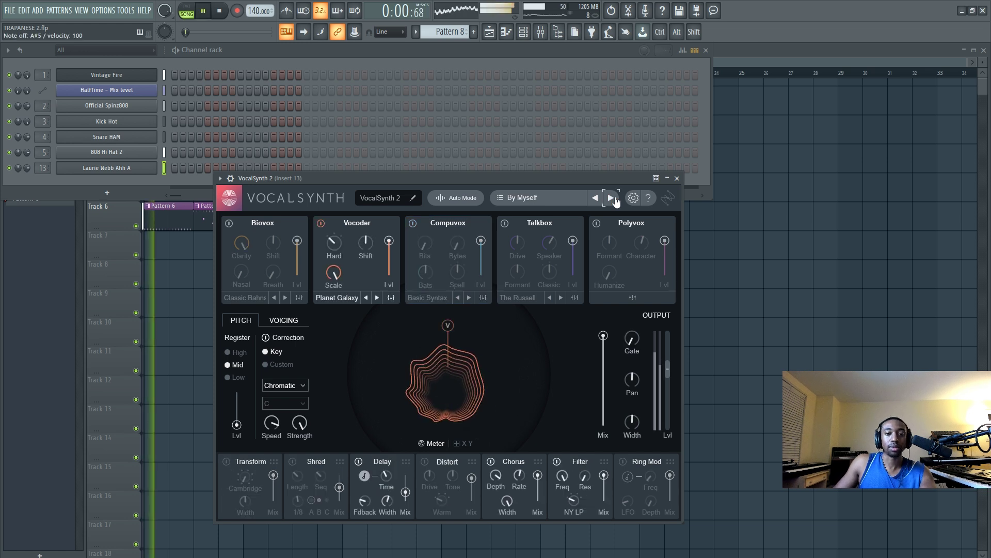
{"action": "key", "text": "space"}
{"action": "left_click", "coordinate": [611, 198]}
{"action": "key", "text": "space"}
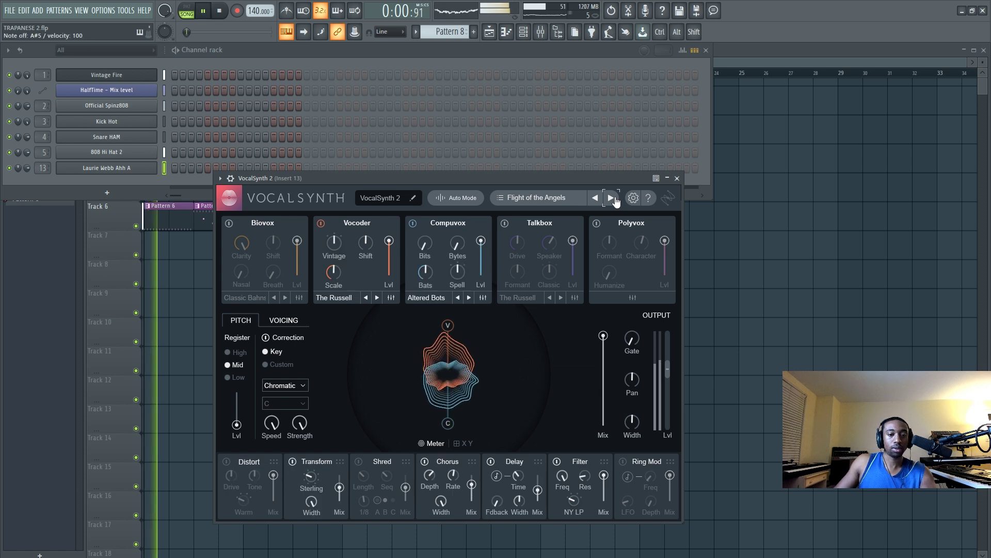
{"action": "key", "text": "space"}
{"action": "left_click", "coordinate": [611, 198]}
{"action": "key", "text": "space"}
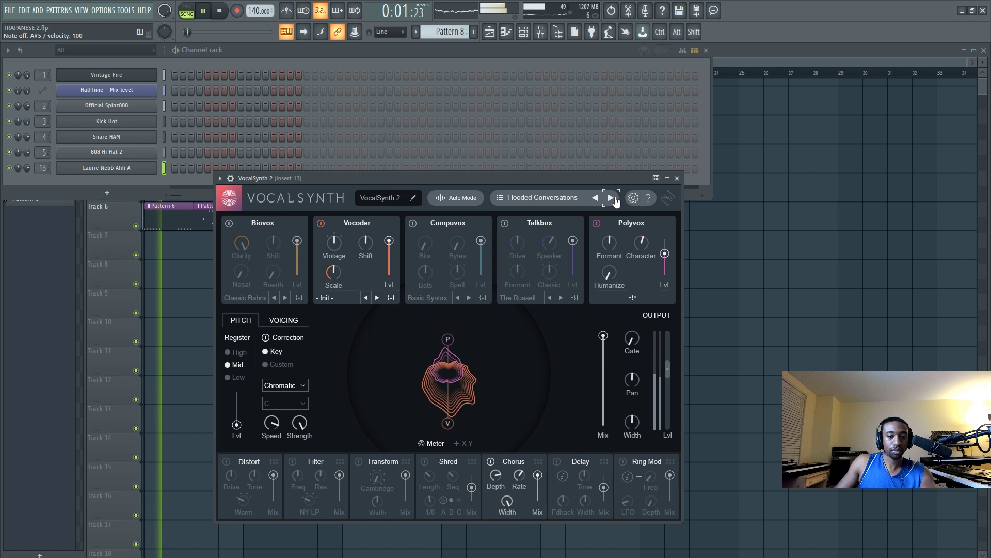
{"action": "key", "text": "space"}
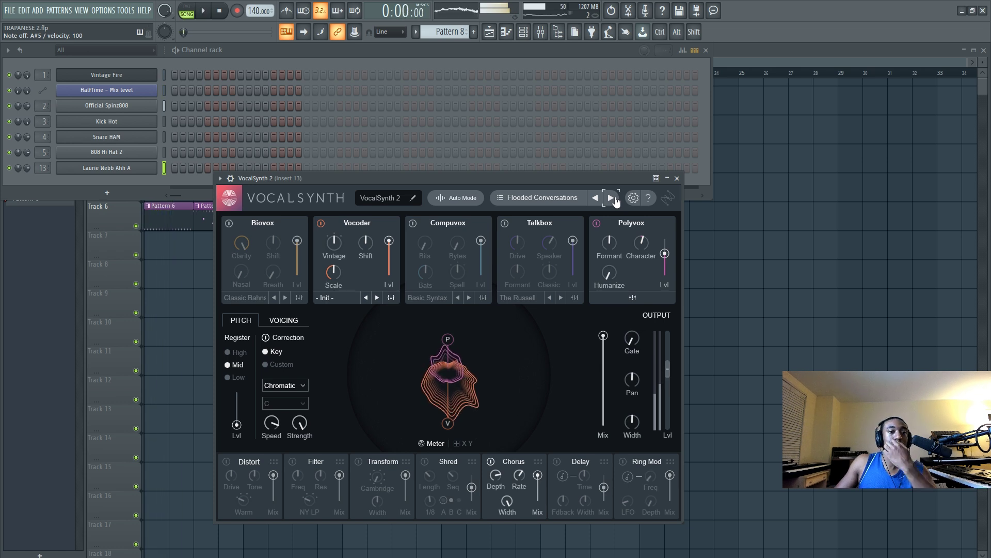
{"action": "left_click", "coordinate": [677, 178]}
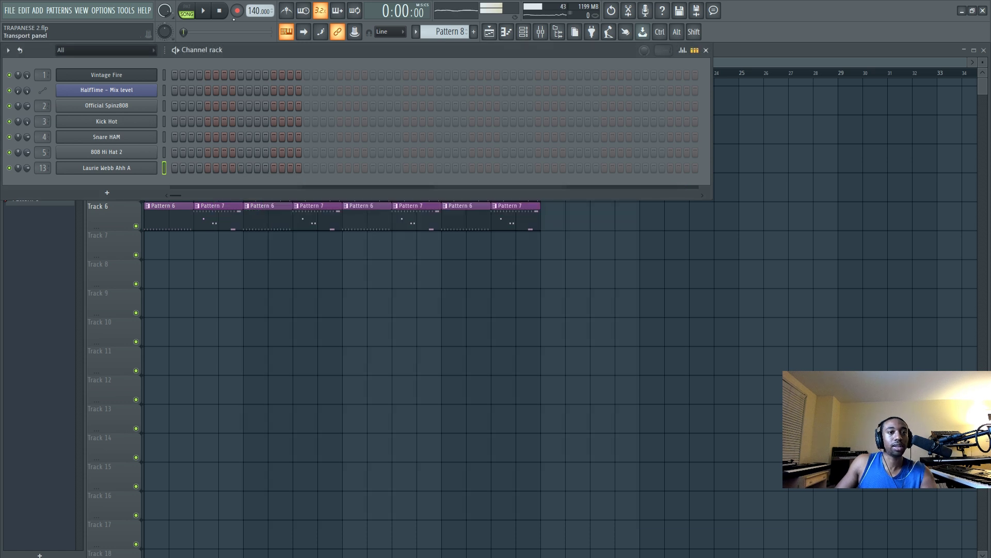
Record a live part for the vocal "Ahh A" channel into Pattern 8 while the song plays
{"action": "left_click", "coordinate": [237, 11]}
{"action": "left_click", "coordinate": [486, 390]}
{"action": "key", "text": "space"}
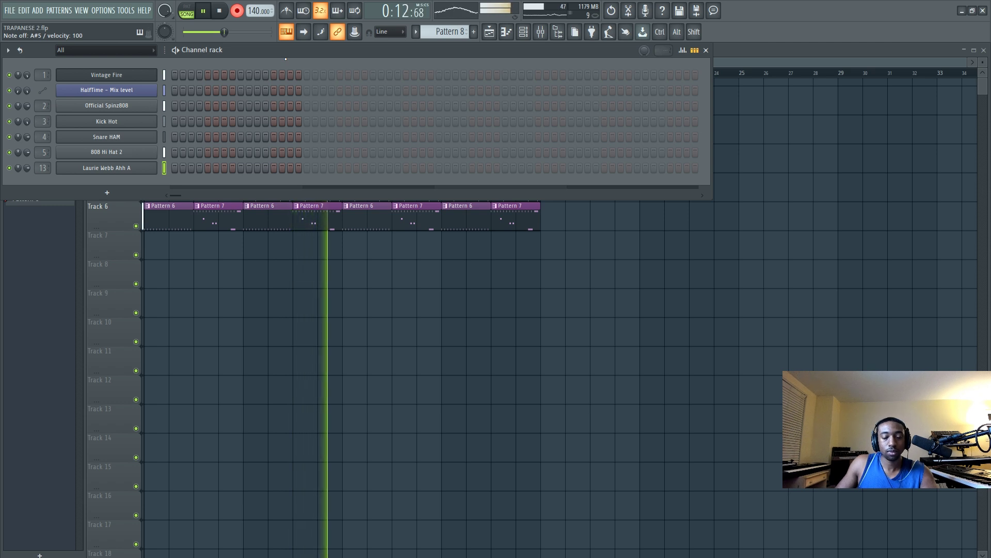
{"action": "key", "text": "space"}
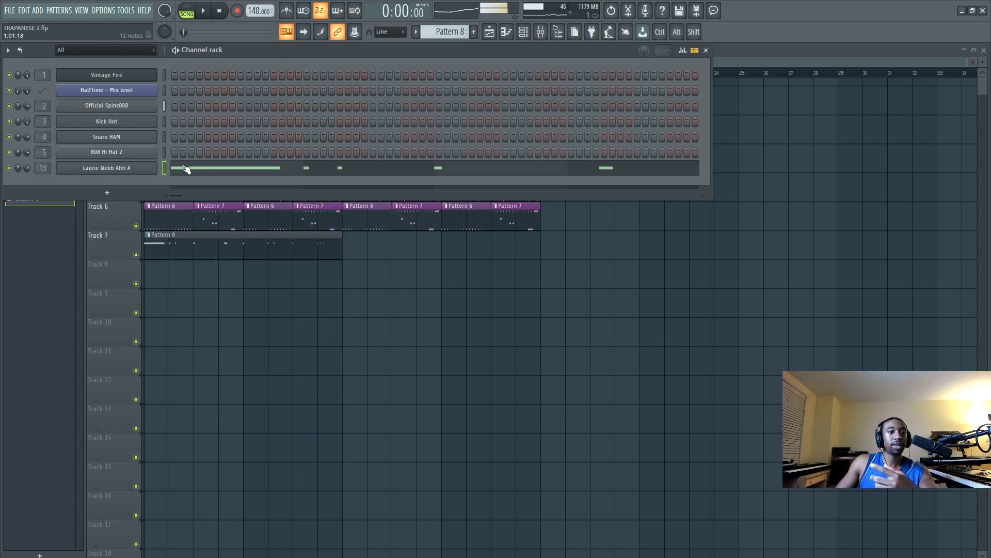
Reopen VocalSynth 2 from mixer Insert 13 and compare lower output Mix levels, finishing at 100
{"action": "left_click", "coordinate": [540, 32]}
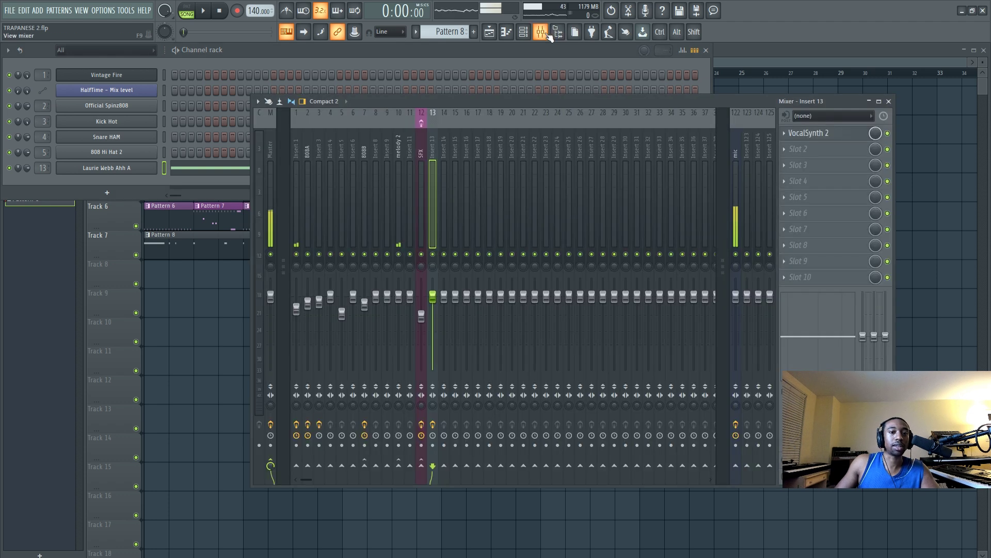
{"action": "left_click", "coordinate": [826, 135]}
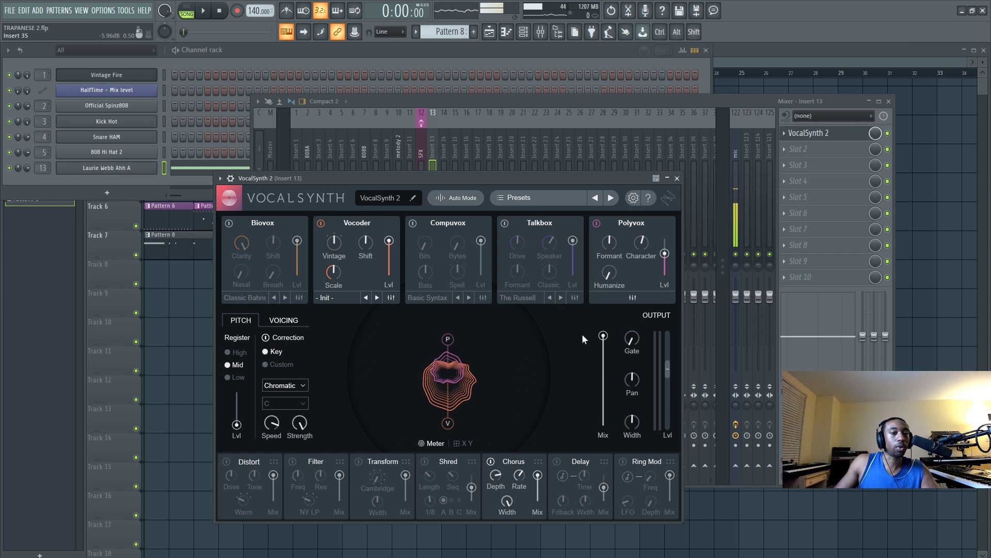
{"action": "left_click_drag", "start_coordinate": [603, 336], "coordinate": [604, 349]}
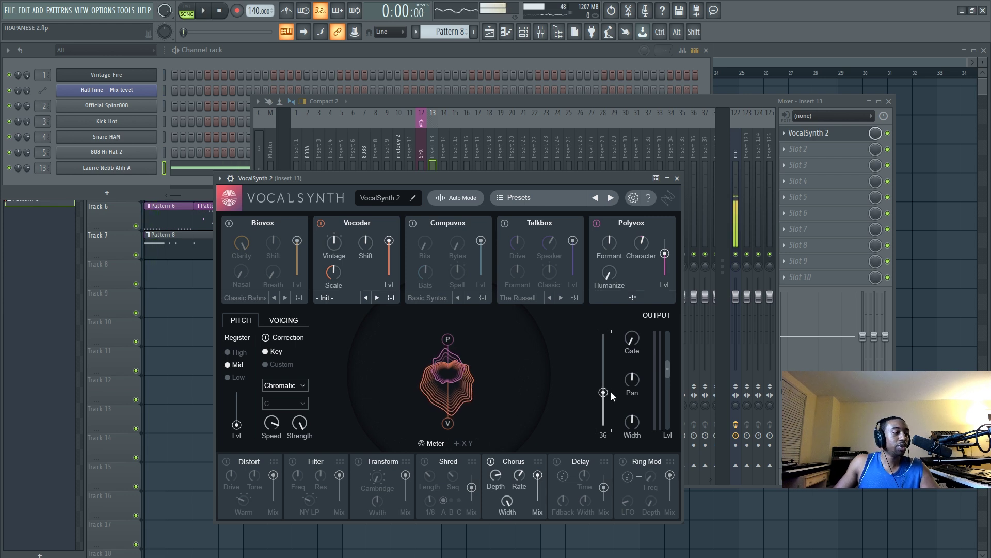
{"action": "key", "text": "space"}
{"action": "left_click_drag", "start_coordinate": [604, 392], "coordinate": [605, 369]}
{"action": "key", "text": "space"}
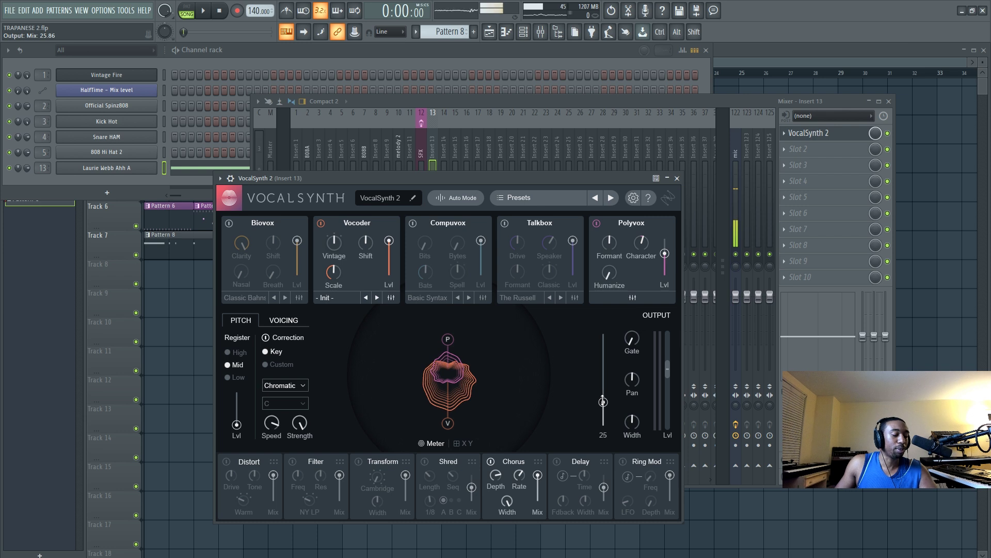
{"action": "left_click_drag", "start_coordinate": [603, 401], "coordinate": [617, 336]}
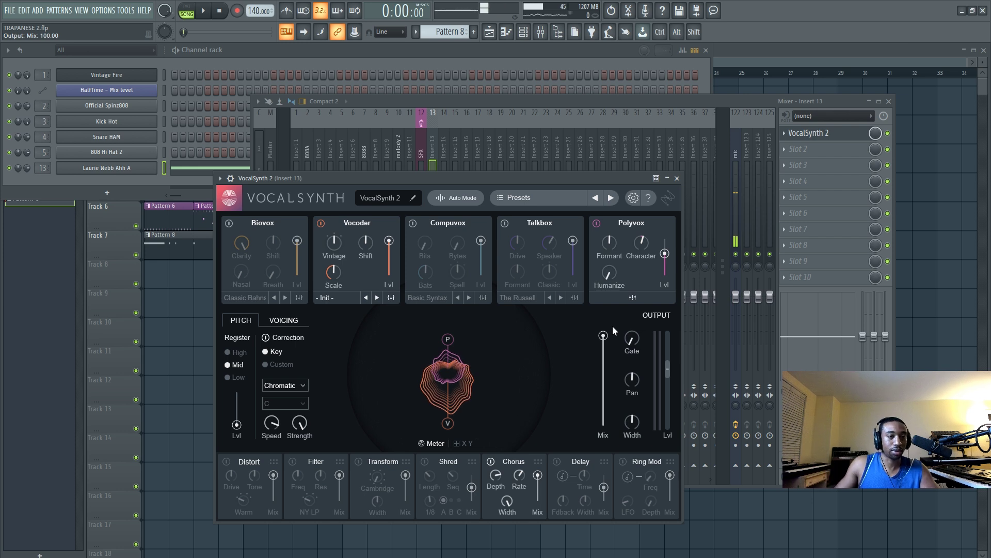
Play back the recorded vocal part in the song and move the VocalSynth 2 window aside to uncover the mixer
{"action": "key", "text": "space"}
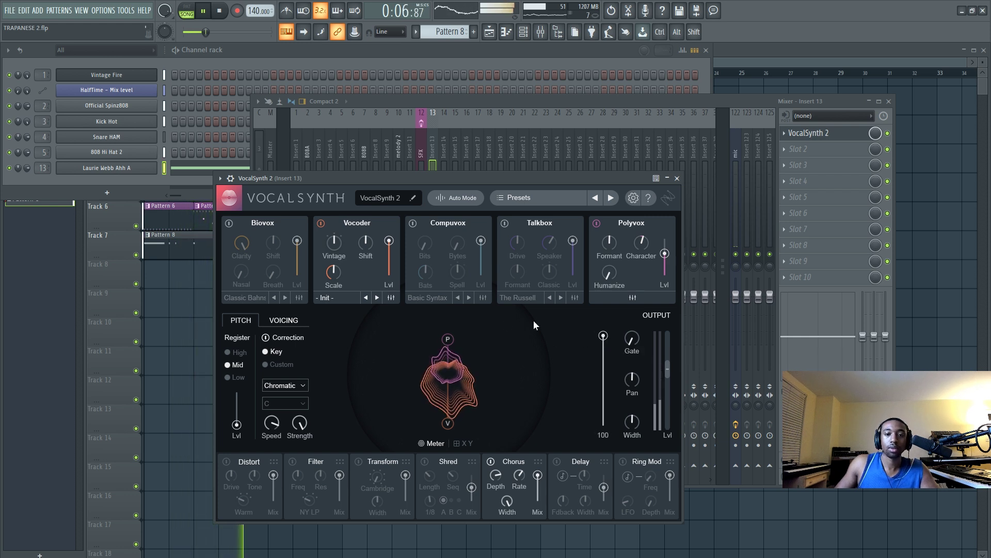
{"action": "left_click_drag", "start_coordinate": [442, 180], "coordinate": [281, 119]}
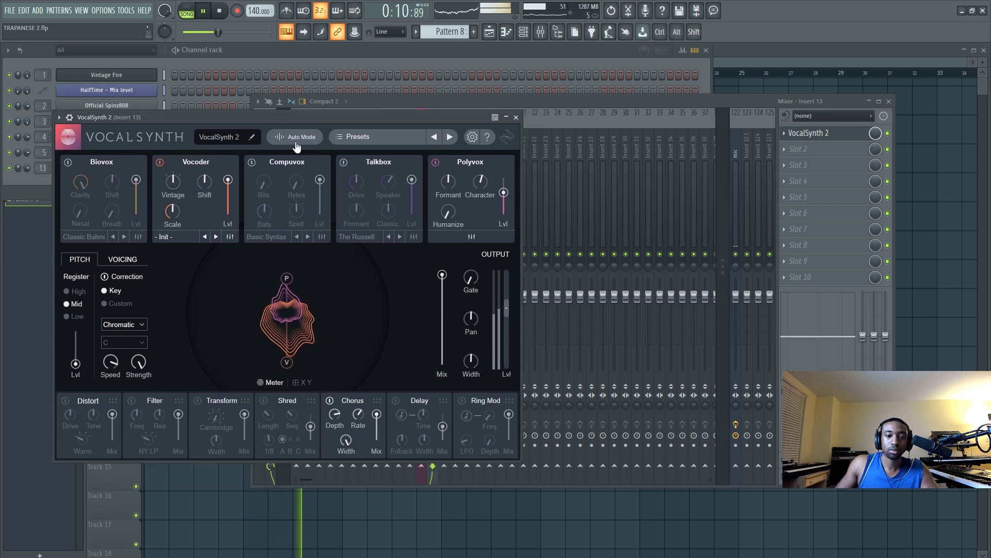
{"action": "left_click_drag", "start_coordinate": [289, 120], "coordinate": [287, 121]}
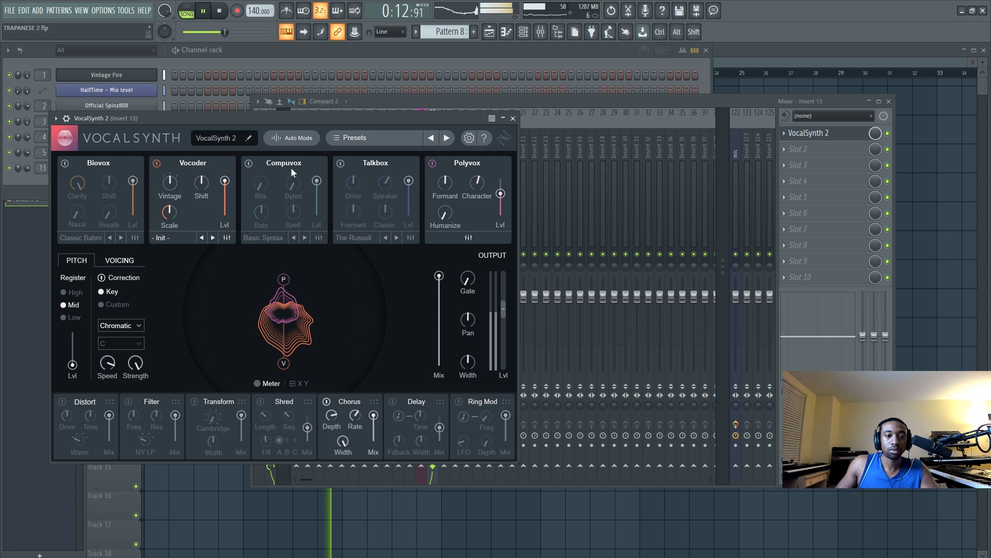
{"action": "key", "text": "space"}
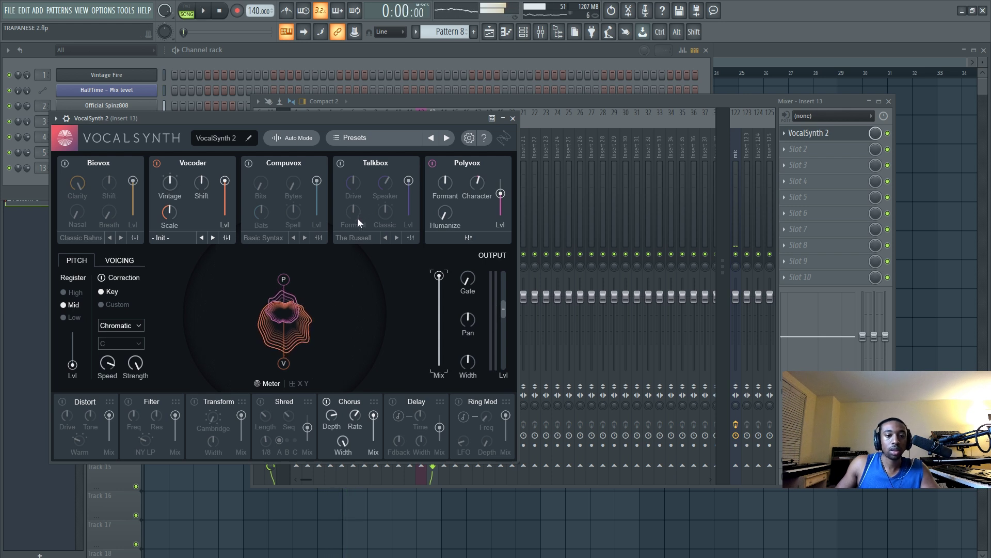
Enable VocalSynth 2's Filter effect in NY HP mode with a frequency of about 358 Hz
{"action": "left_click", "coordinate": [129, 401]}
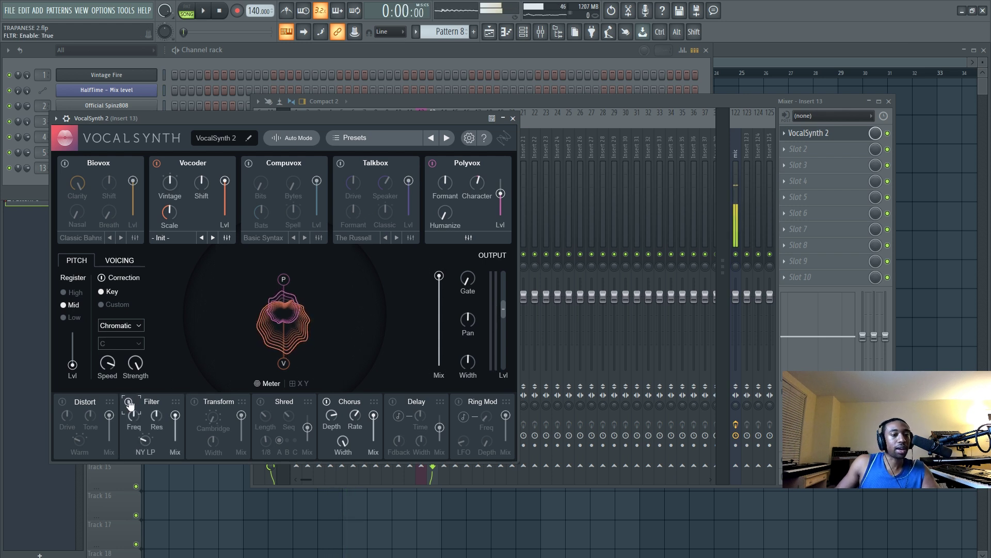
{"action": "left_click_drag", "start_coordinate": [139, 426], "coordinate": [135, 431]}
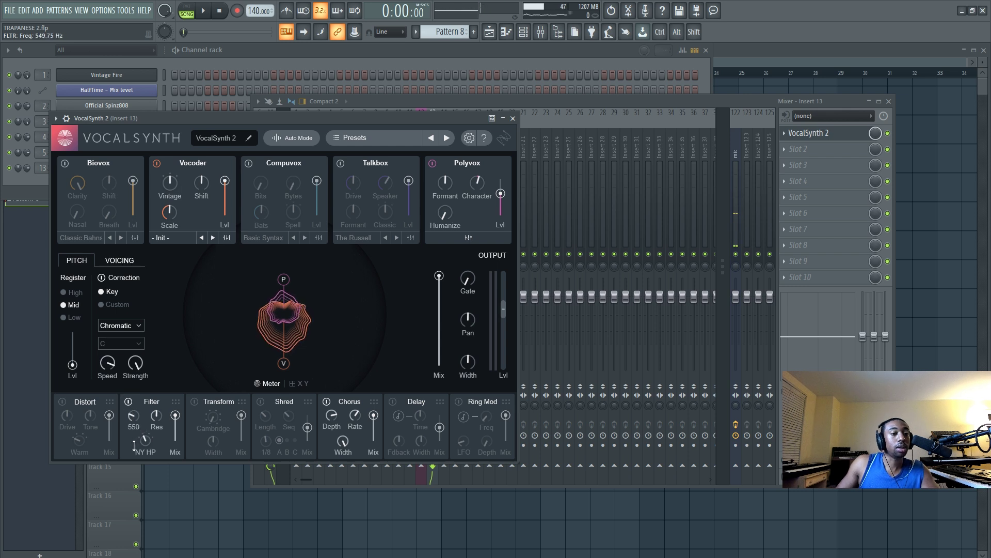
{"action": "left_click_drag", "start_coordinate": [135, 448], "coordinate": [135, 454]}
Set VocalSynth 2's output Width to about 62 and output level to about 1.5, auditioning the vocal in the song
{"action": "key", "text": "space"}
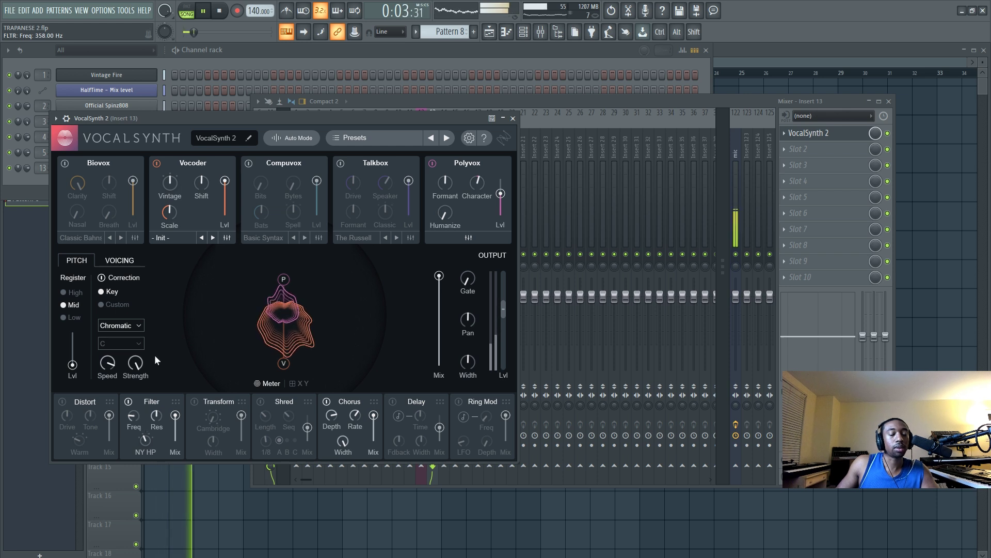
{"action": "left_click_drag", "start_coordinate": [506, 308], "coordinate": [503, 283]}
{"action": "left_click_drag", "start_coordinate": [468, 361], "coordinate": [479, 327]}
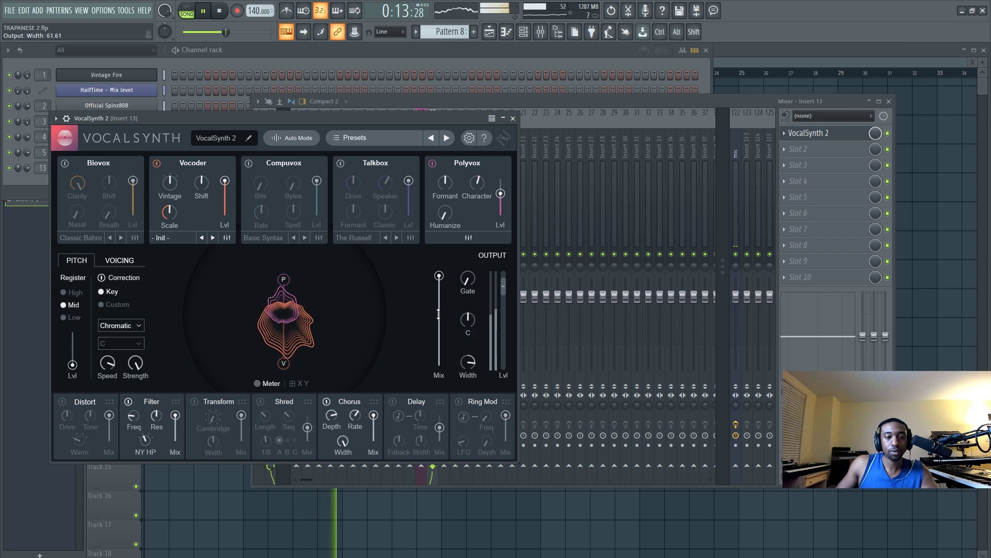
{"action": "key", "text": "space"}
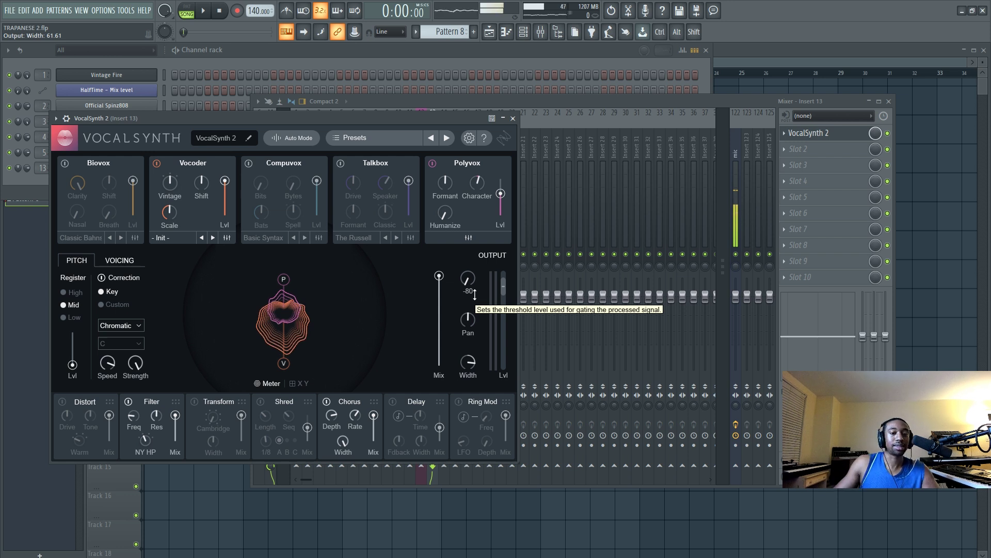
{"action": "left_click_drag", "start_coordinate": [504, 291], "coordinate": [503, 296]}
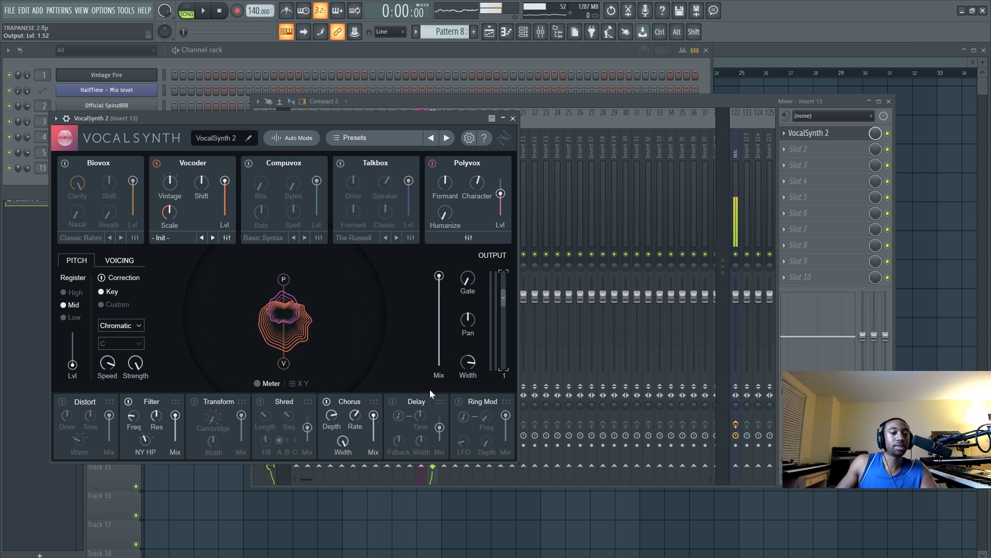
Enable VocalSynth 2's Delay effect with feedback at about 61 and try its Mix level during playback
{"action": "left_click", "coordinate": [392, 402]}
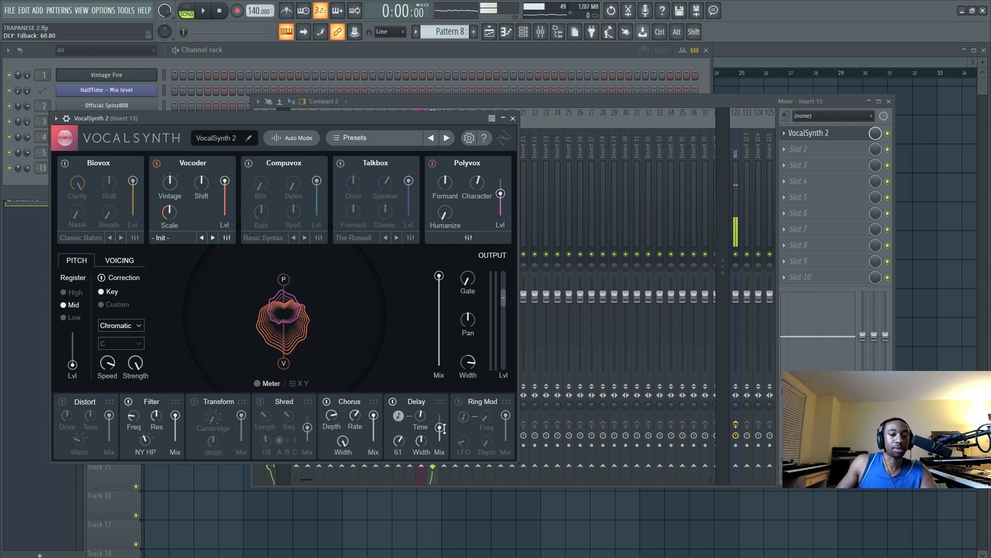
{"action": "key", "text": "space"}
{"action": "left_click_drag", "start_coordinate": [443, 428], "coordinate": [440, 428]}
{"action": "key", "text": "space"}
Play the song and solo the vocal track on mixer Insert 13
{"action": "left_click", "coordinate": [569, 235]}
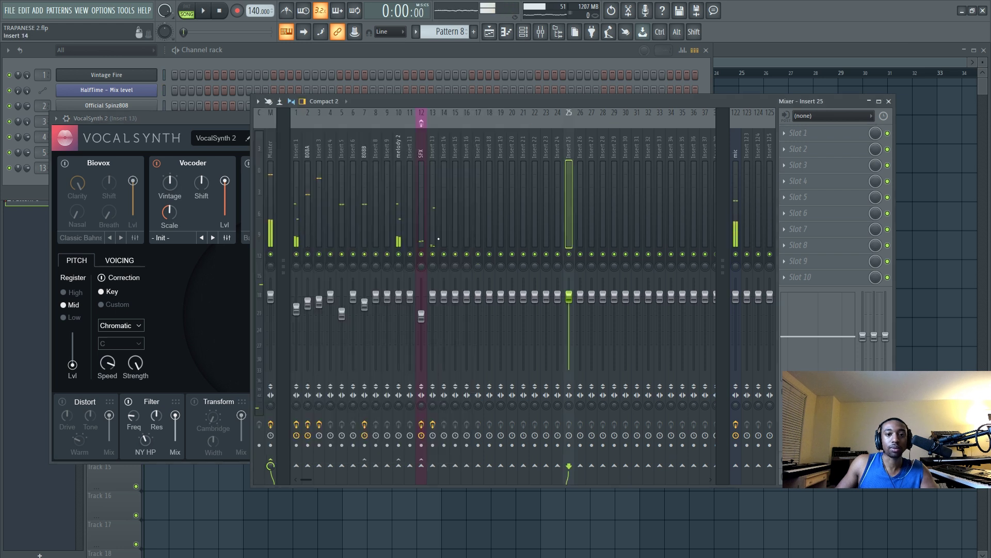
{"action": "key", "text": "space"}
{"action": "left_click", "coordinate": [435, 160]}
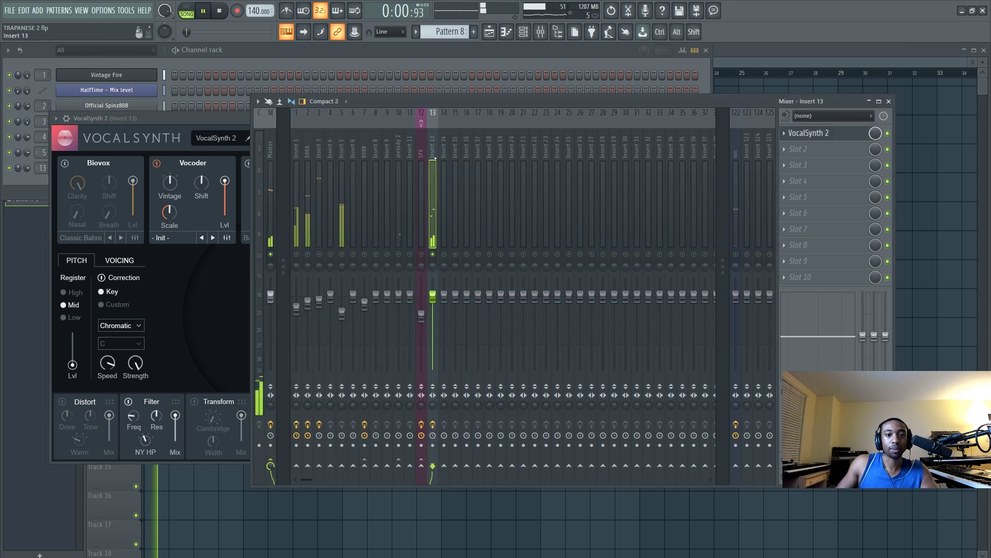
Raise VocalSynth 2's output level and set the Delay Mix to about 61 while the soloed vocal plays
{"action": "left_click", "coordinate": [210, 125]}
{"action": "left_click_drag", "start_coordinate": [440, 429], "coordinate": [437, 422]}
{"action": "left_click_drag", "start_coordinate": [503, 298], "coordinate": [503, 287]}
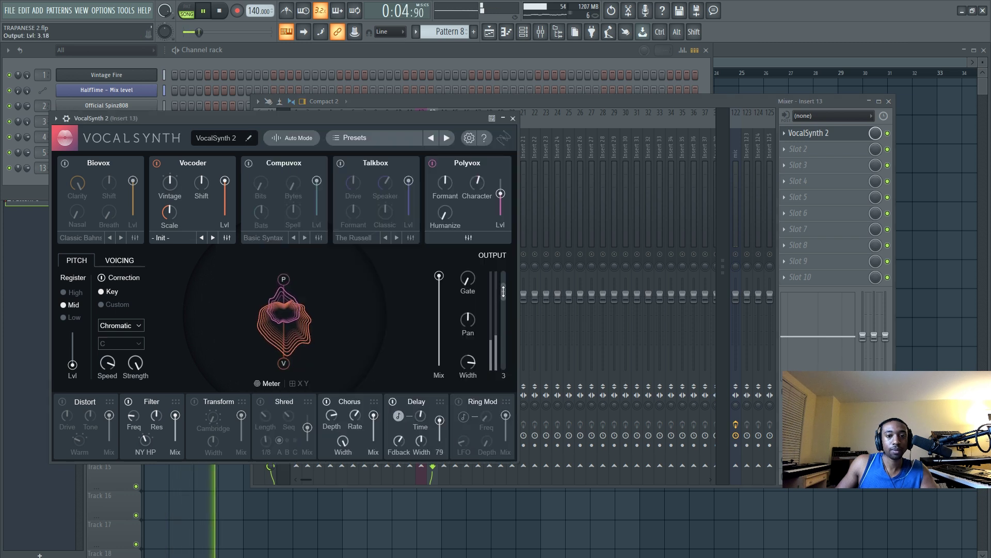
{"action": "left_click_drag", "start_coordinate": [439, 421], "coordinate": [439, 426]}
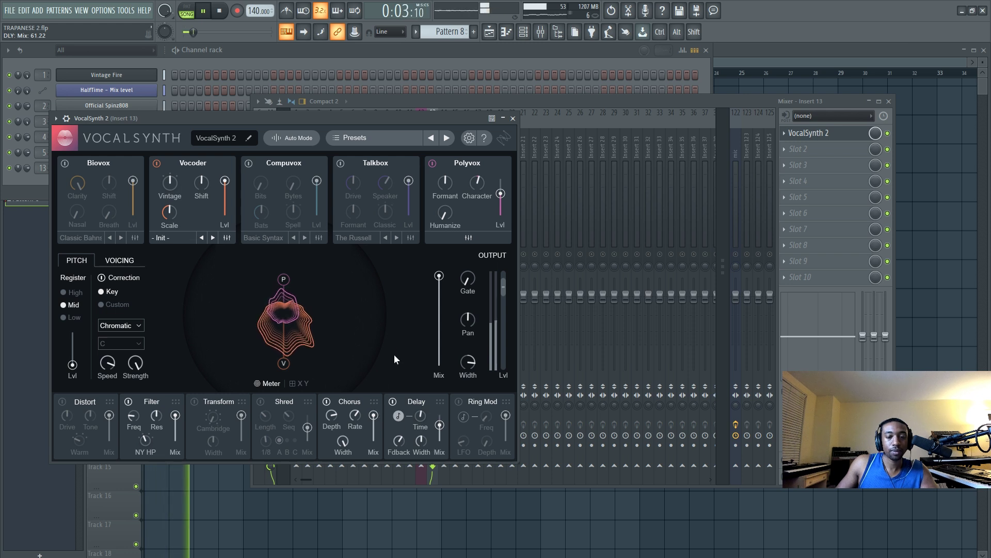
Stop playback, turn off solo on mixer Insert 13, and bring the VocalSynth 2 window back to the front
{"action": "key", "text": "space"}
{"action": "left_click", "coordinate": [550, 122]}
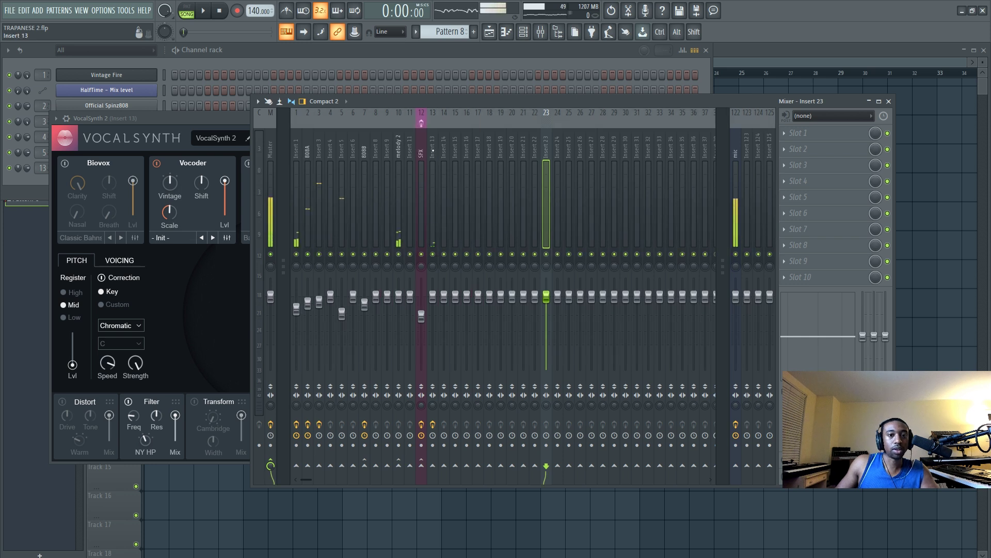
{"action": "left_click", "coordinate": [433, 150]}
{"action": "left_click", "coordinate": [217, 118]}
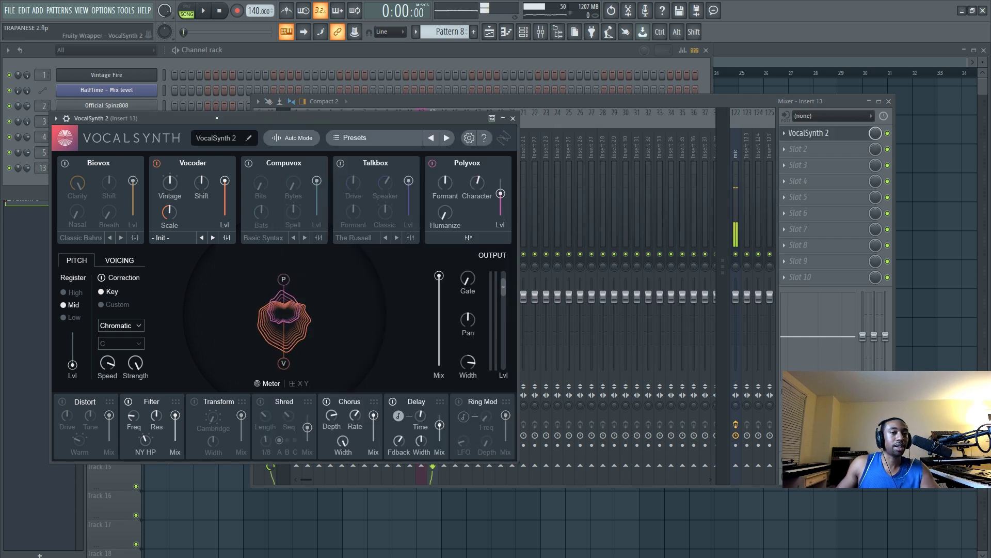